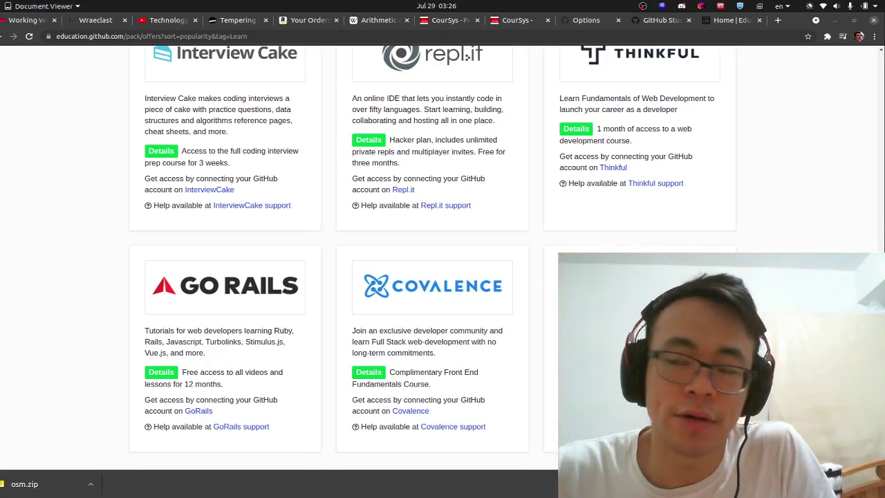
Step: Show the Document Viewer's recent documents list from its dock icon
{"action": "right_click", "coordinate": [24, 484]}
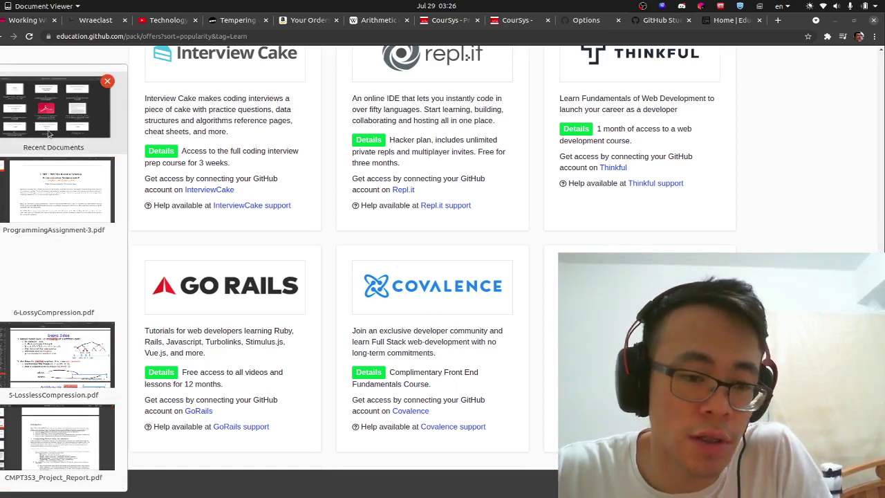
{"action": "mouse_move", "coordinate": [59, 356]}
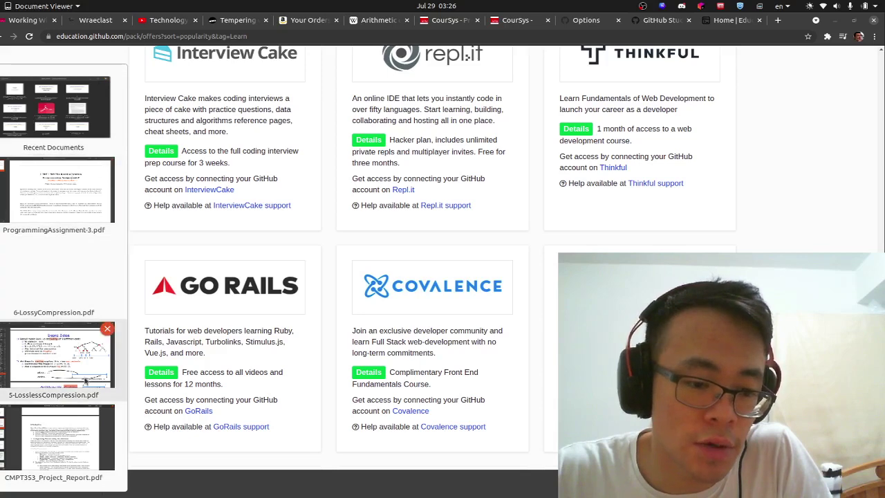
Step: Open ProgrammingAssignment-3.pdf and highlight the Q.1 arithmetic coding question
{"action": "left_click", "coordinate": [63, 190]}
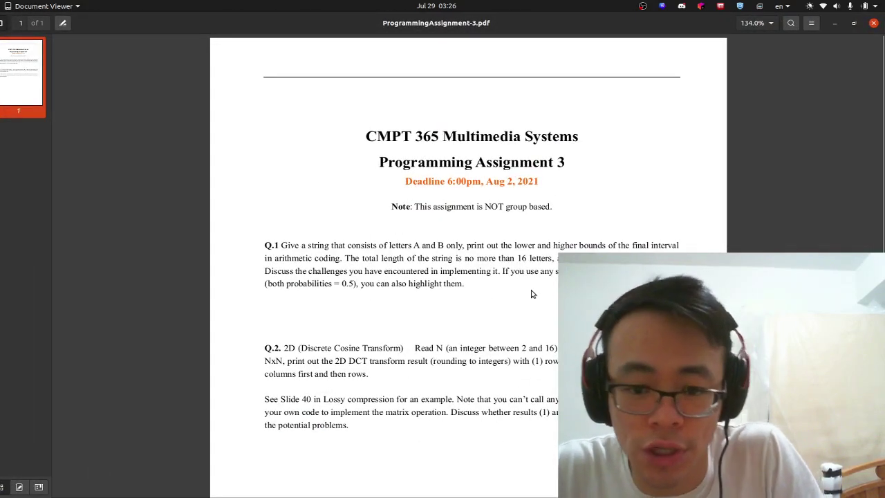
{"action": "left_click_drag", "start_coordinate": [309, 247], "coordinate": [422, 300]}
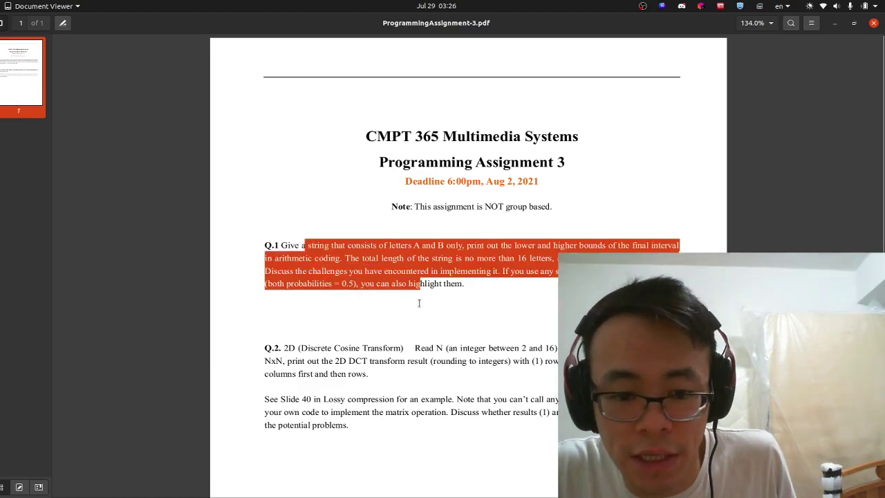
{"action": "left_click", "coordinate": [423, 300]}
{"action": "scroll", "coordinate": [442, 286], "scroll_direction": "up", "scroll_amount": 2}
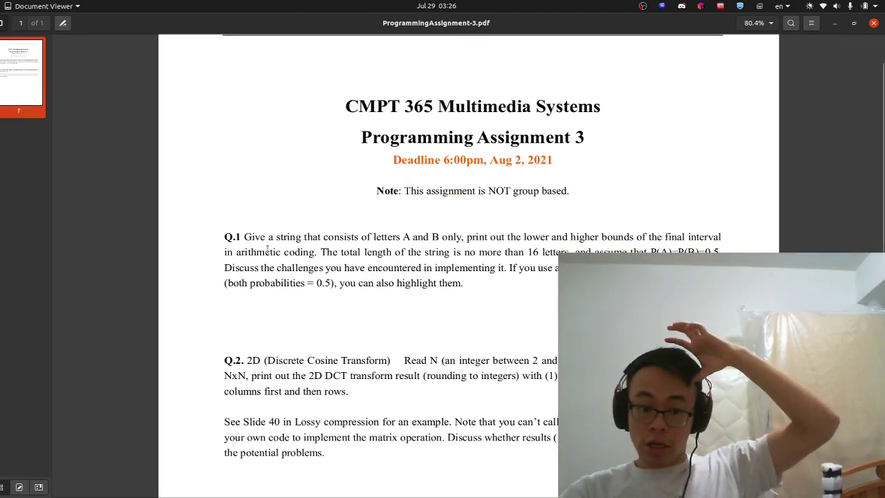
Step: Switch from 6-LossyCompression.pdf to 5-LosslessCompression.pdf at the arithmetic coding Basic Idea slide
{"action": "left_click", "coordinate": [17, 270]}
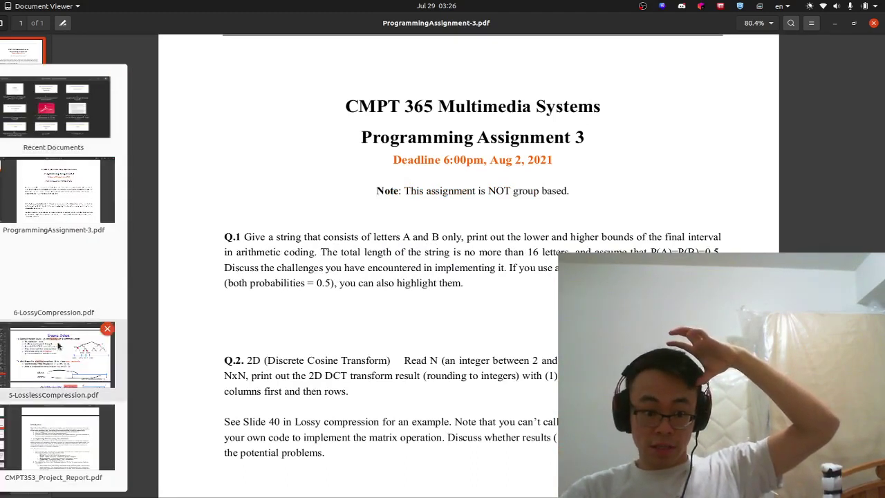
{"action": "left_click", "coordinate": [48, 284]}
{"action": "scroll", "coordinate": [442, 208], "scroll_direction": "down", "scroll_amount": 3}
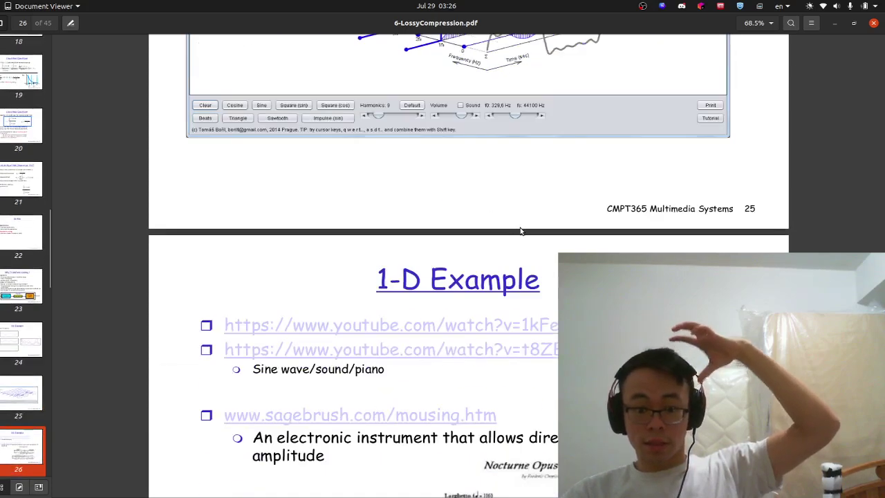
{"action": "scroll", "coordinate": [442, 207], "scroll_direction": "up", "scroll_amount": 3}
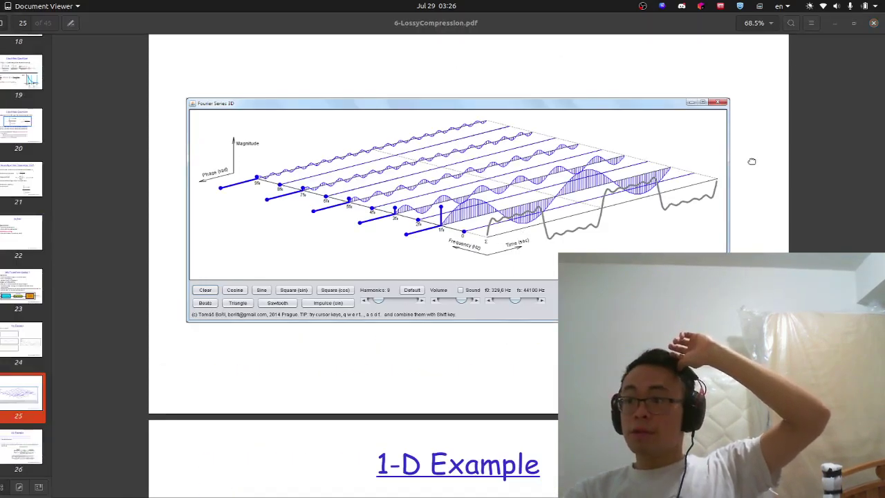
{"action": "key", "text": "alt+Tab"}
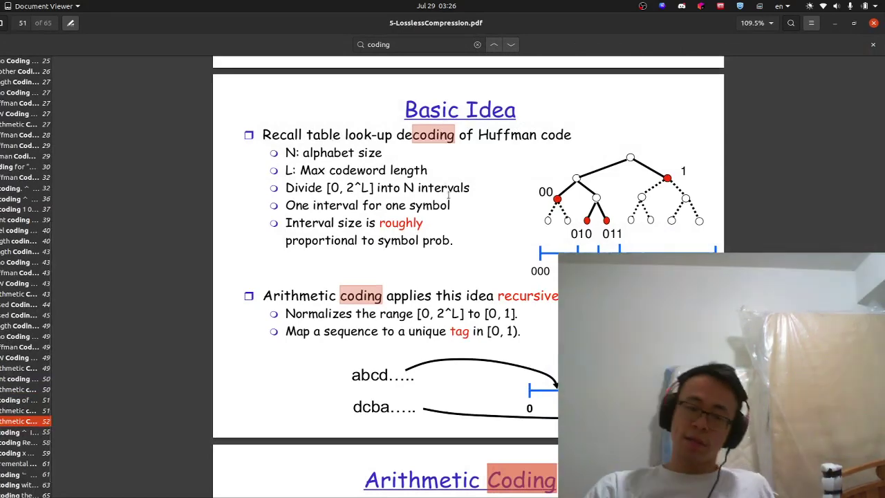
{"action": "scroll", "coordinate": [504, 423], "scroll_direction": "up", "scroll_amount": 3}
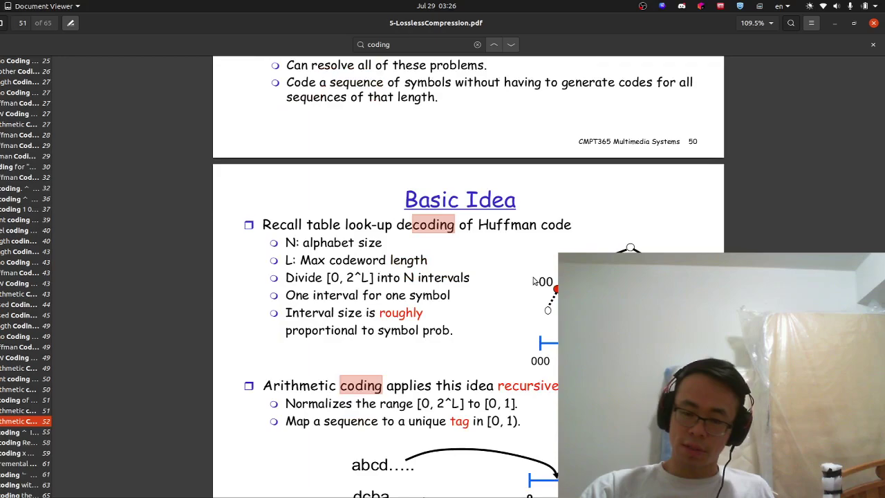
{"action": "scroll", "coordinate": [519, 346], "scroll_direction": "up", "scroll_amount": 3}
{"action": "scroll", "coordinate": [526, 311], "scroll_direction": "up", "scroll_amount": 3}
{"action": "scroll", "coordinate": [534, 280], "scroll_direction": "up", "scroll_amount": 2}
{"action": "scroll", "coordinate": [534, 280], "scroll_direction": "down", "scroll_amount": 4}
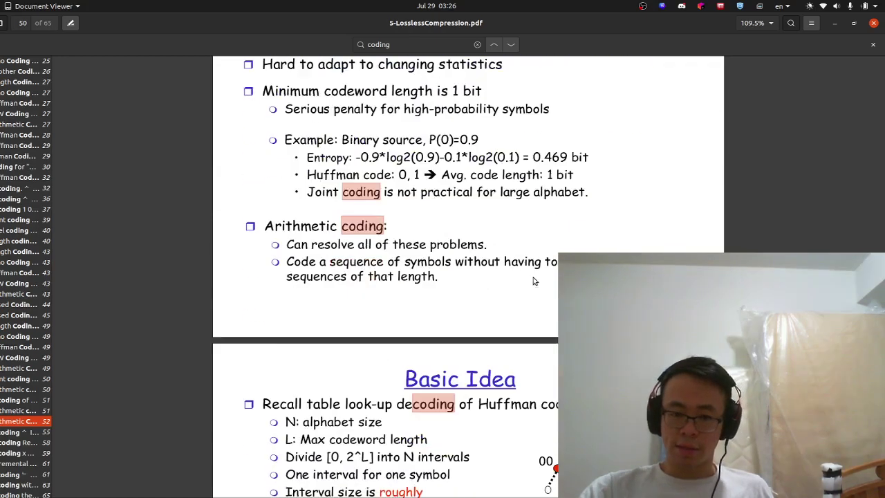
{"action": "scroll", "coordinate": [525, 277], "scroll_direction": "down", "scroll_amount": 3}
{"action": "scroll", "coordinate": [484, 263], "scroll_direction": "down", "scroll_amount": 3}
{"action": "scroll", "coordinate": [430, 240], "scroll_direction": "down", "scroll_amount": 2}
{"action": "scroll", "coordinate": [430, 240], "scroll_direction": "down", "scroll_amount": 3}
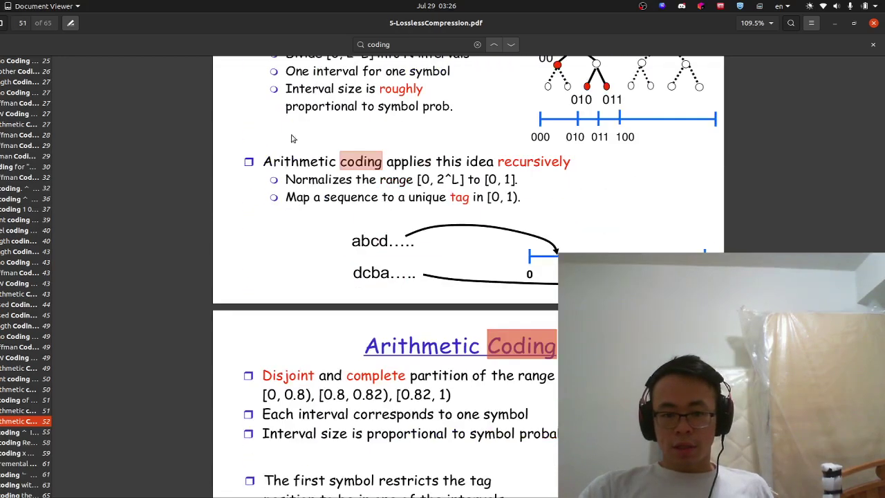
{"action": "left_click_drag", "start_coordinate": [277, 161], "coordinate": [554, 242]}
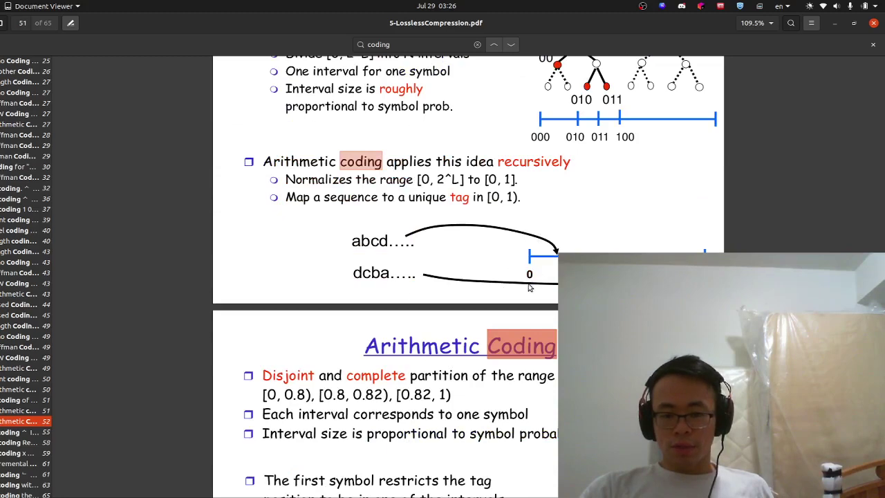
{"action": "scroll", "coordinate": [530, 288], "scroll_direction": "up", "scroll_amount": 3}
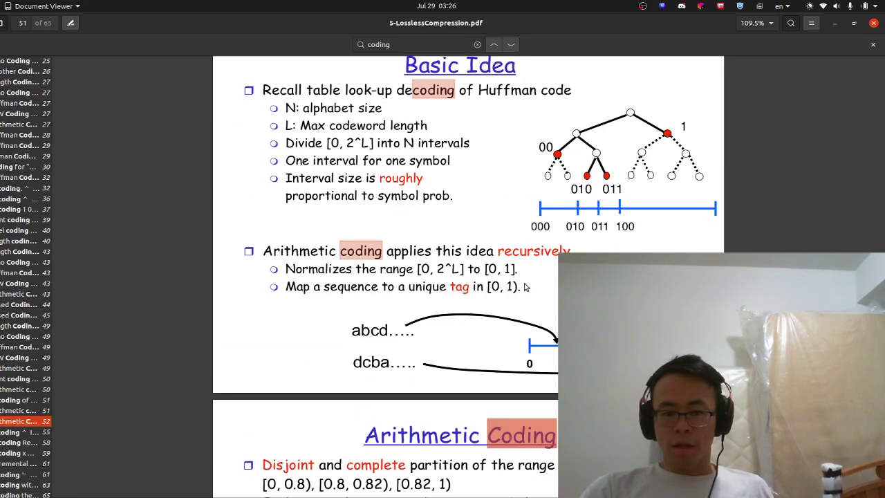
{"action": "scroll", "coordinate": [526, 287], "scroll_direction": "up", "scroll_amount": 2}
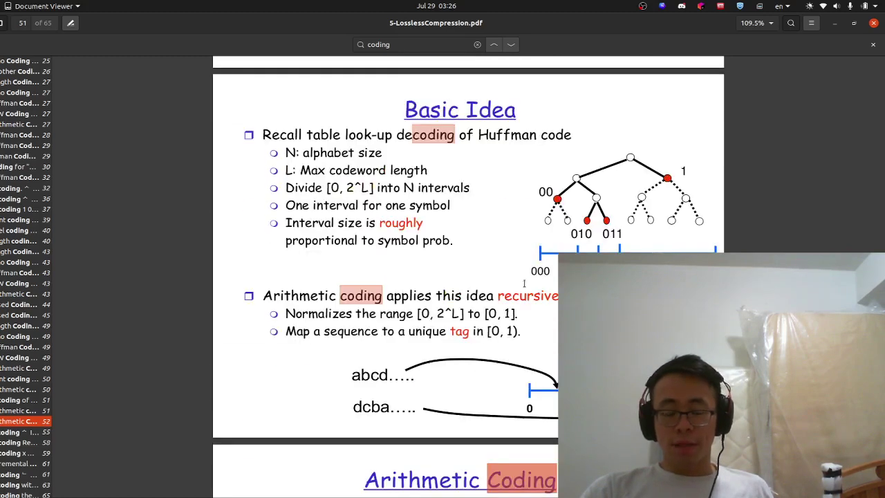